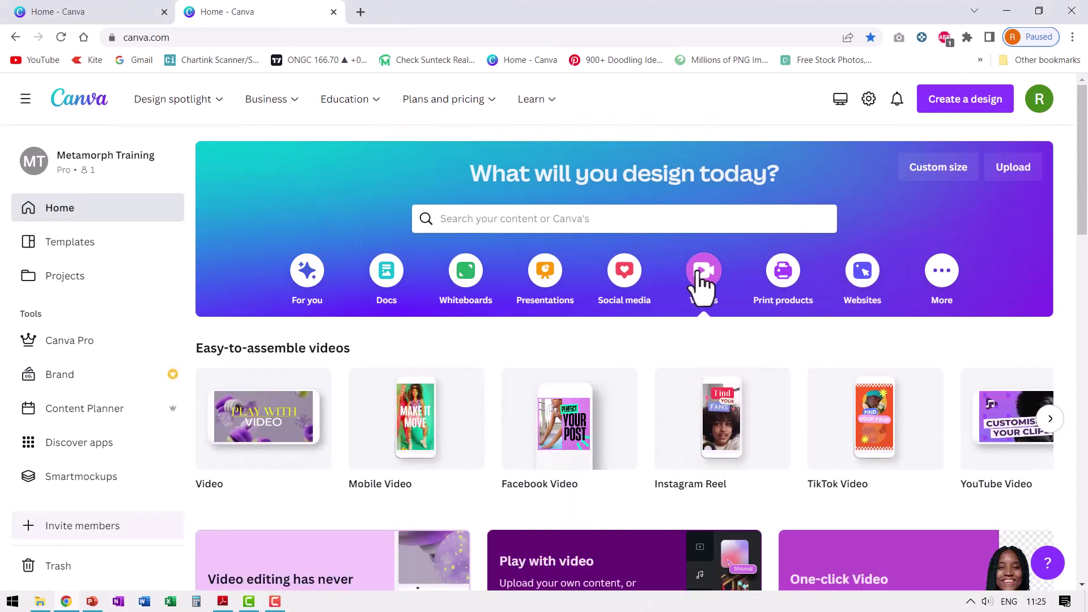
Step: Show the Videos category formats, such as Video at 1920 × 1080 px, on the home page
mouse_move(281, 436)
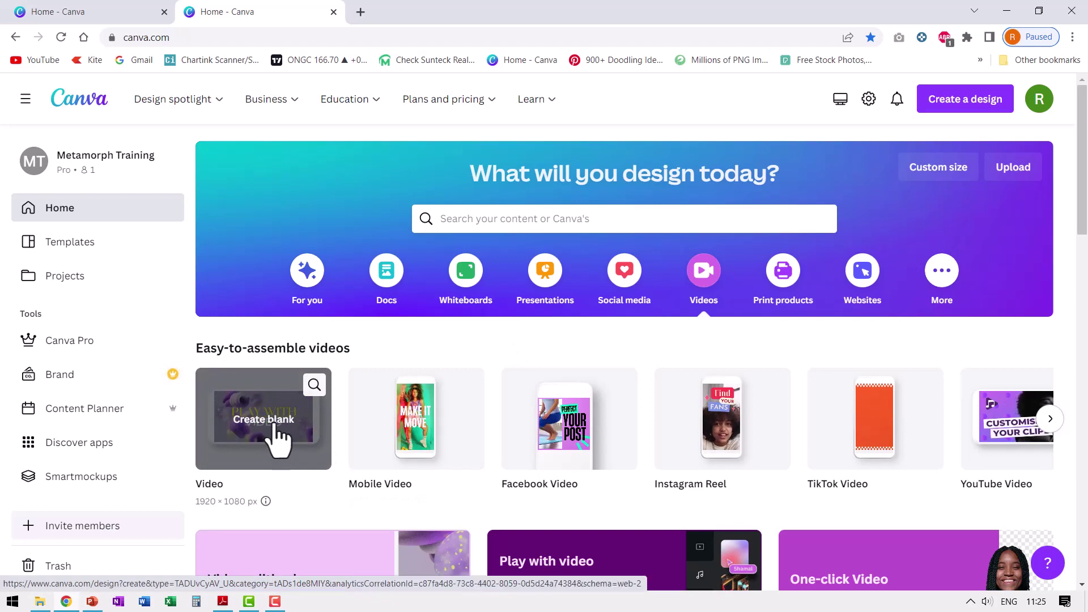
Step: Create a blank video design and upload Untitled design (3).mp4 from the computer into Uploads > Videos
left_click(279, 436)
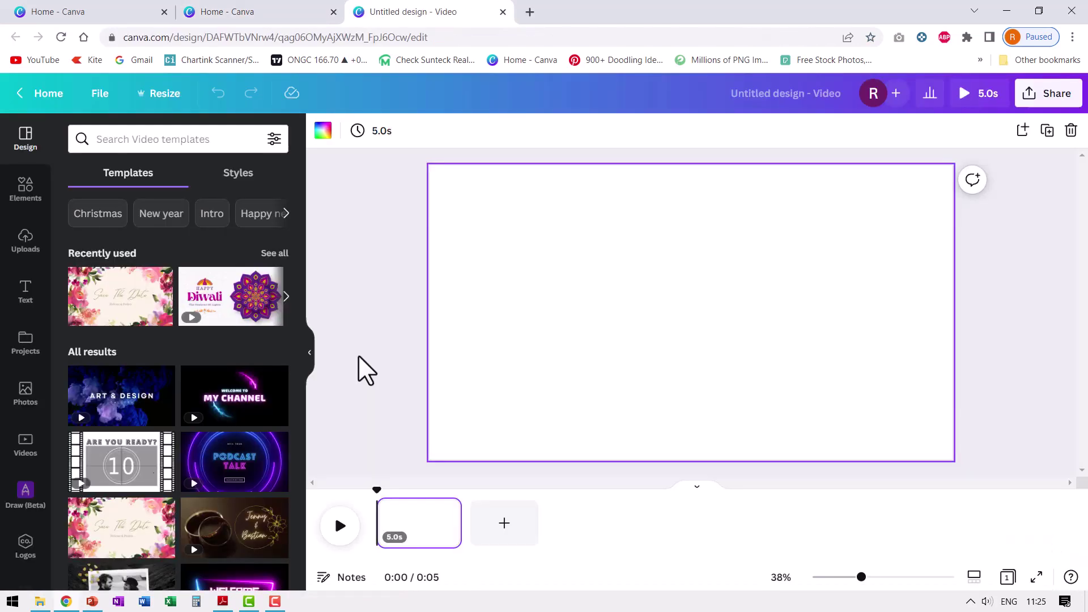
left_click(28, 242)
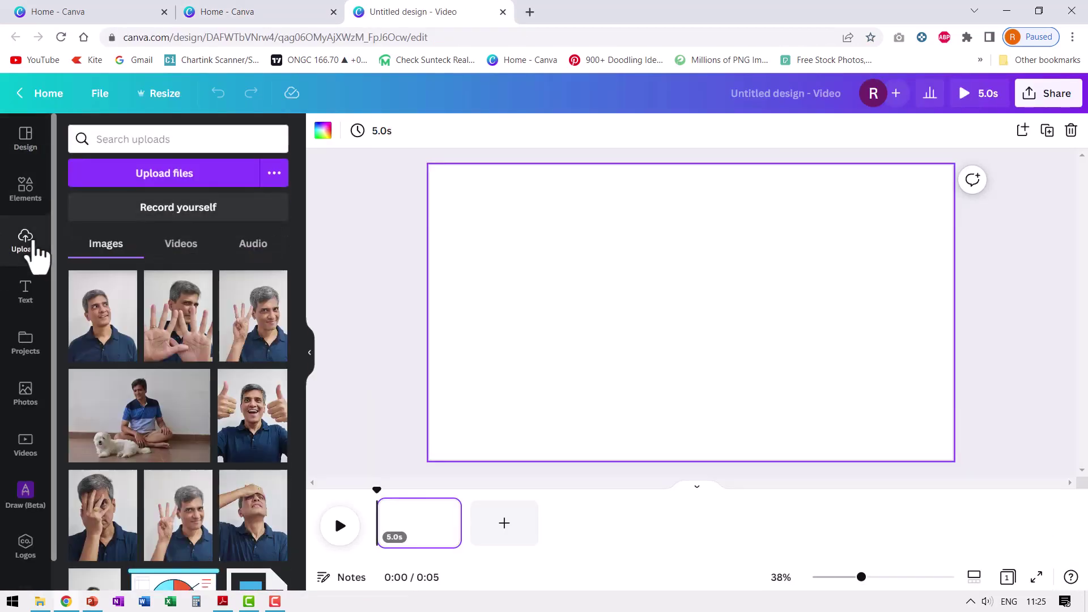
left_click(182, 245)
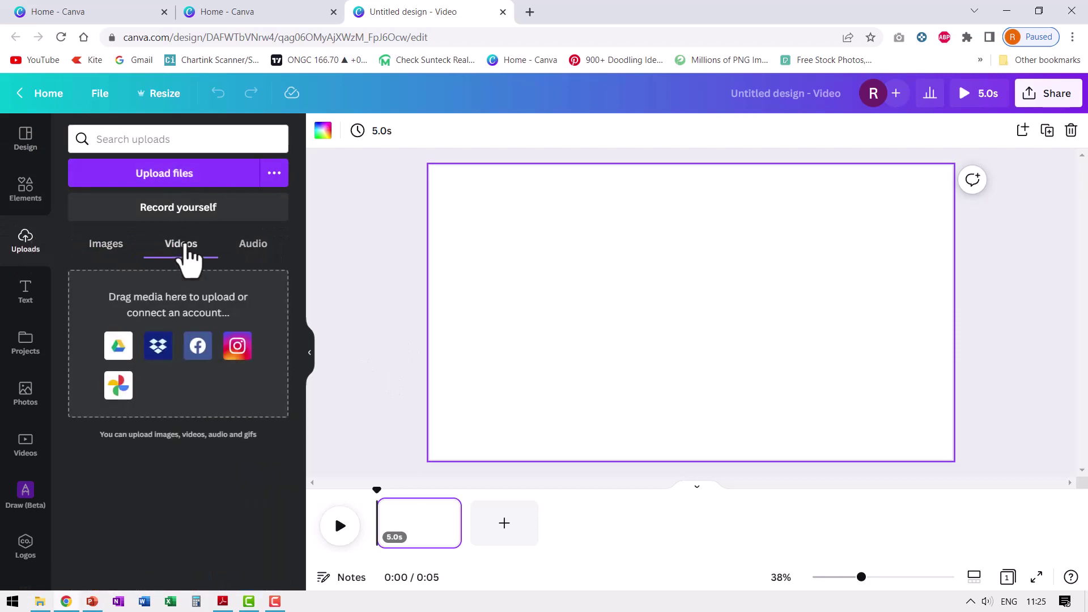
left_click(220, 182)
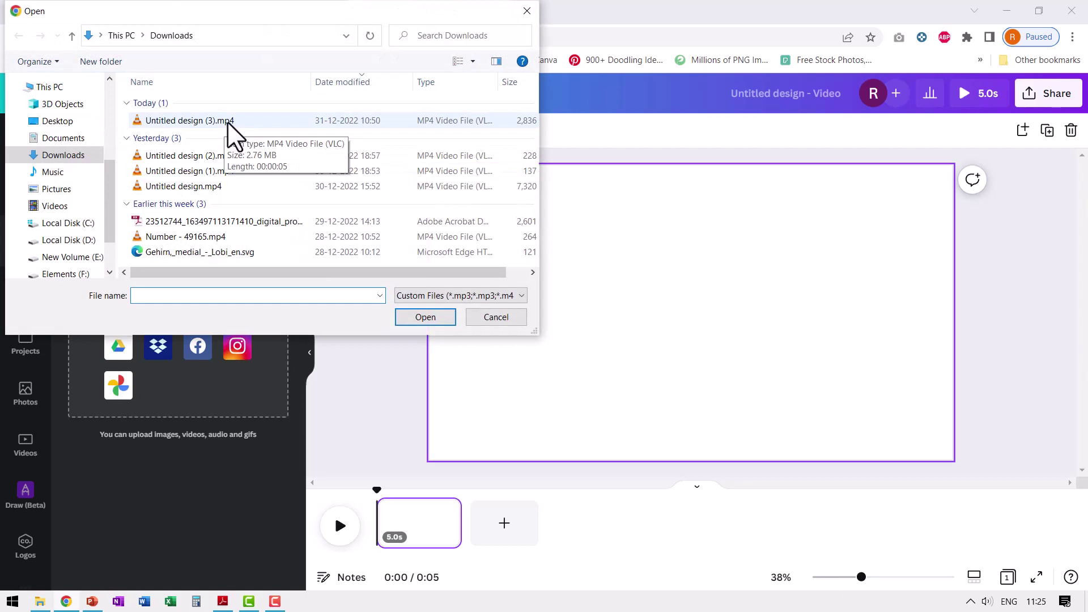
left_click(212, 120)
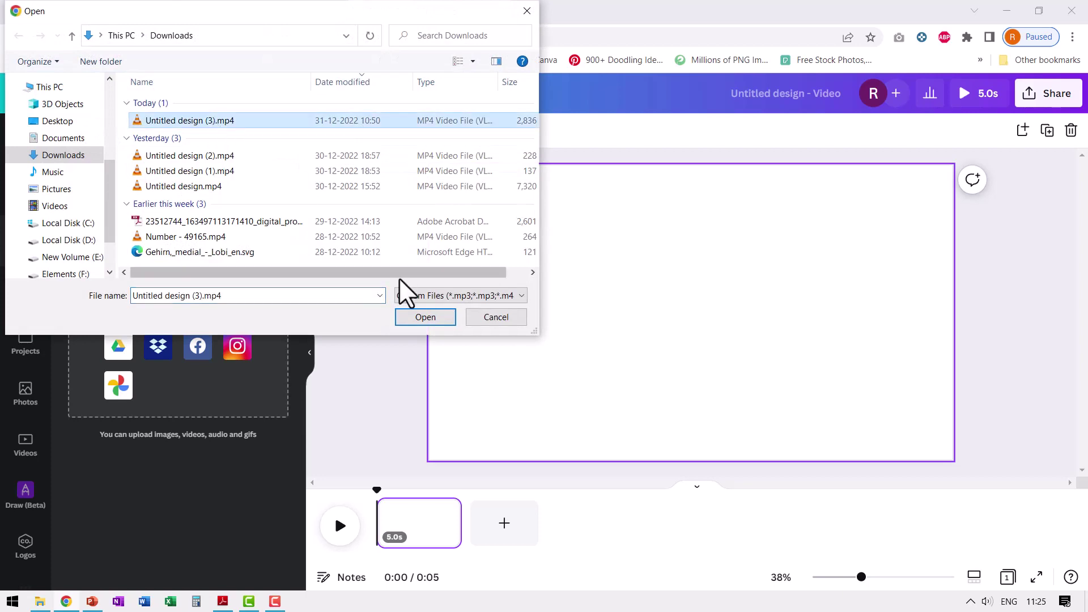
left_click(408, 315)
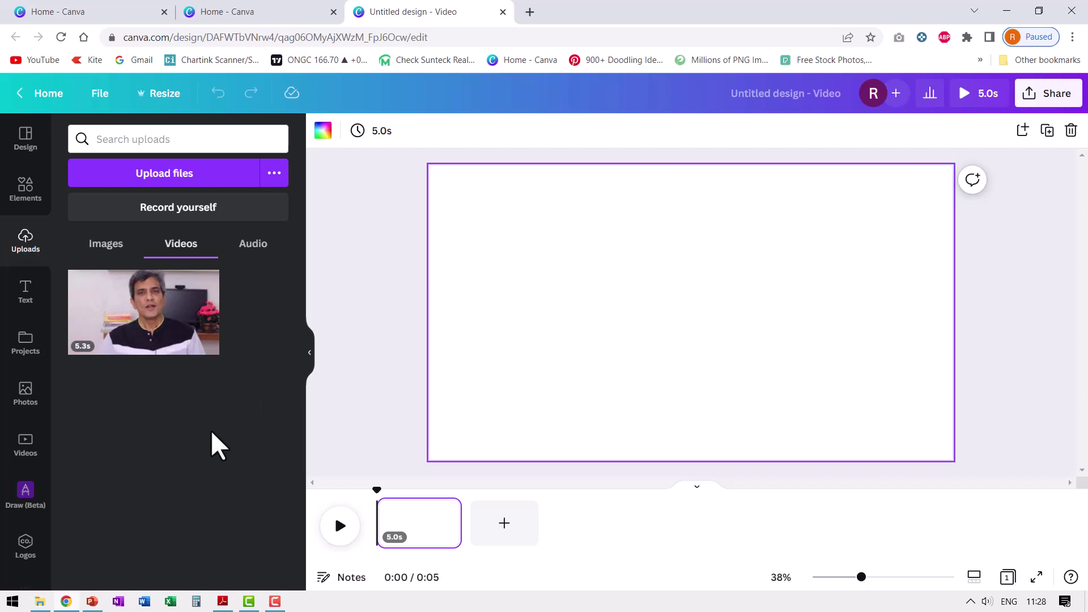
Step: Drag the uploaded 5.3s clip onto page 1 so it fills the frame as a 0:05 scene
left_click(150, 334)
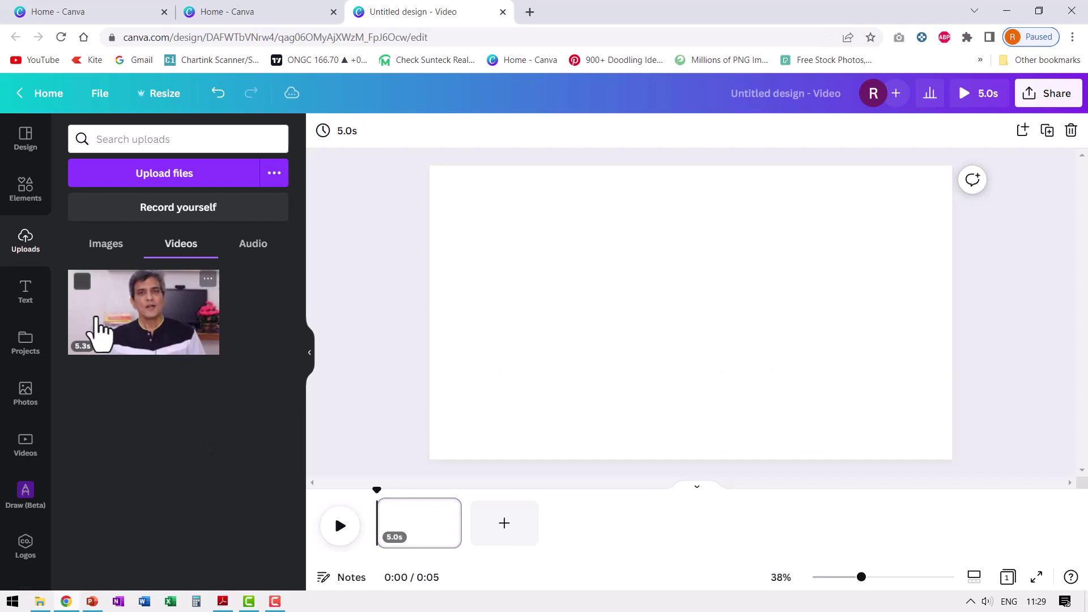
left_click_drag(97, 328, 409, 524)
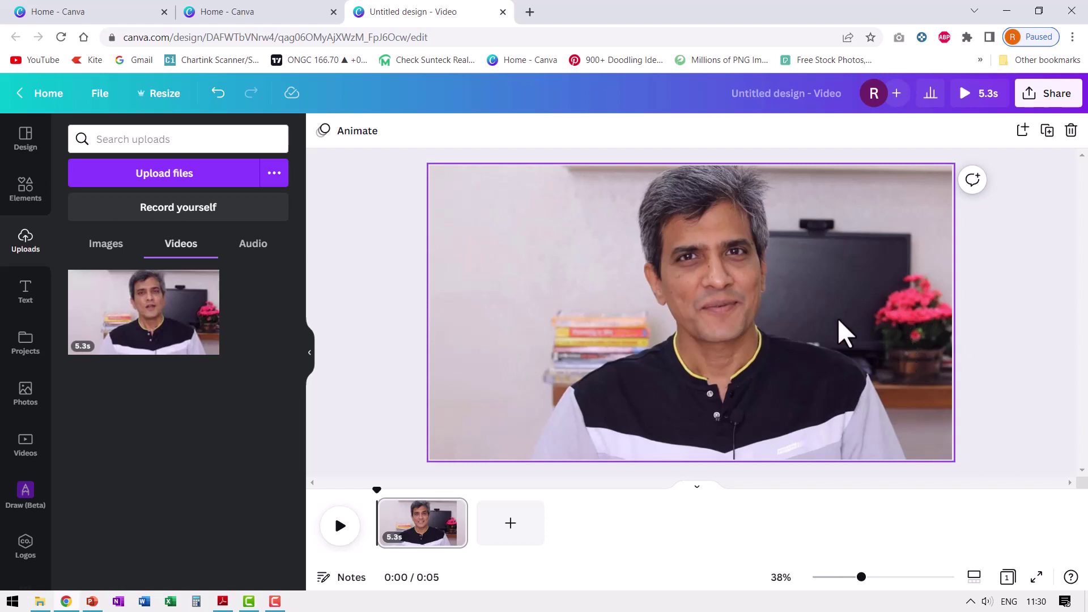
Step: Apply Background Remover to the talking-head clip and play it briefly to check the white backdrop
left_click(720, 307)
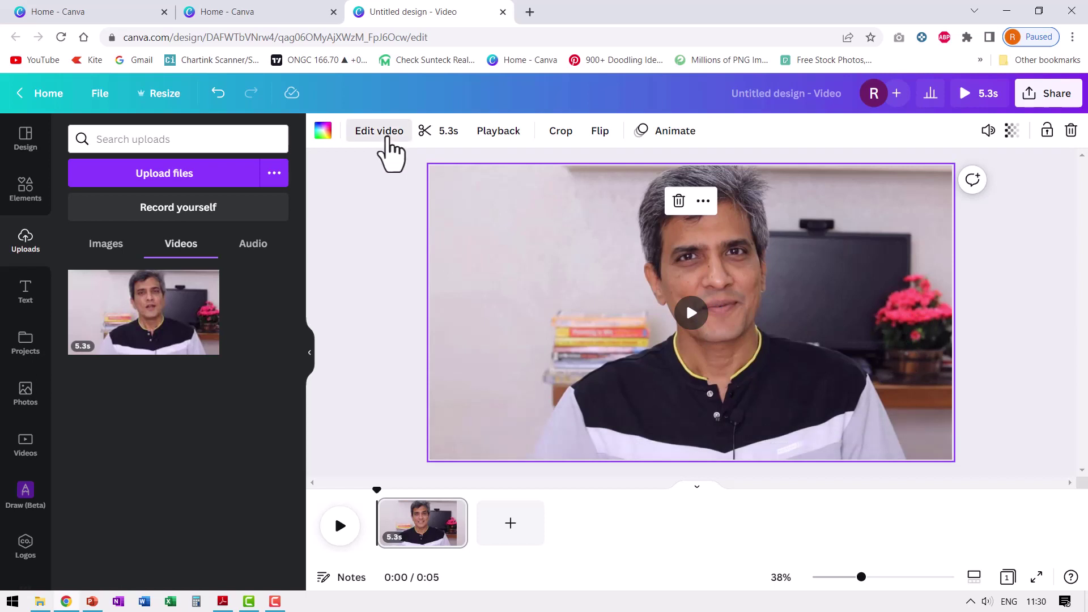
left_click(386, 146)
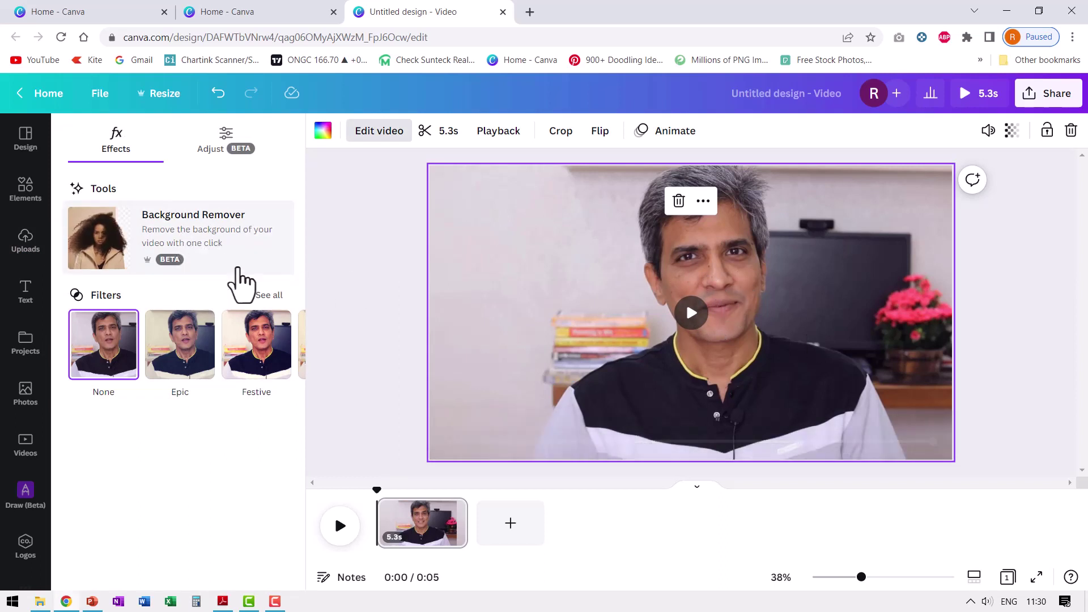
left_click(192, 243)
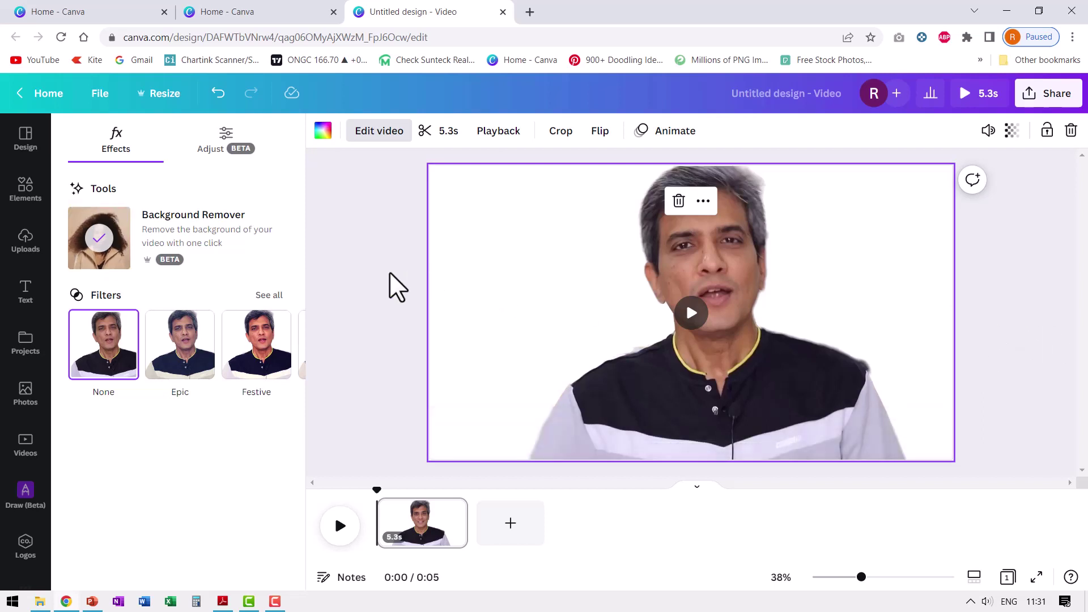
left_click(690, 313)
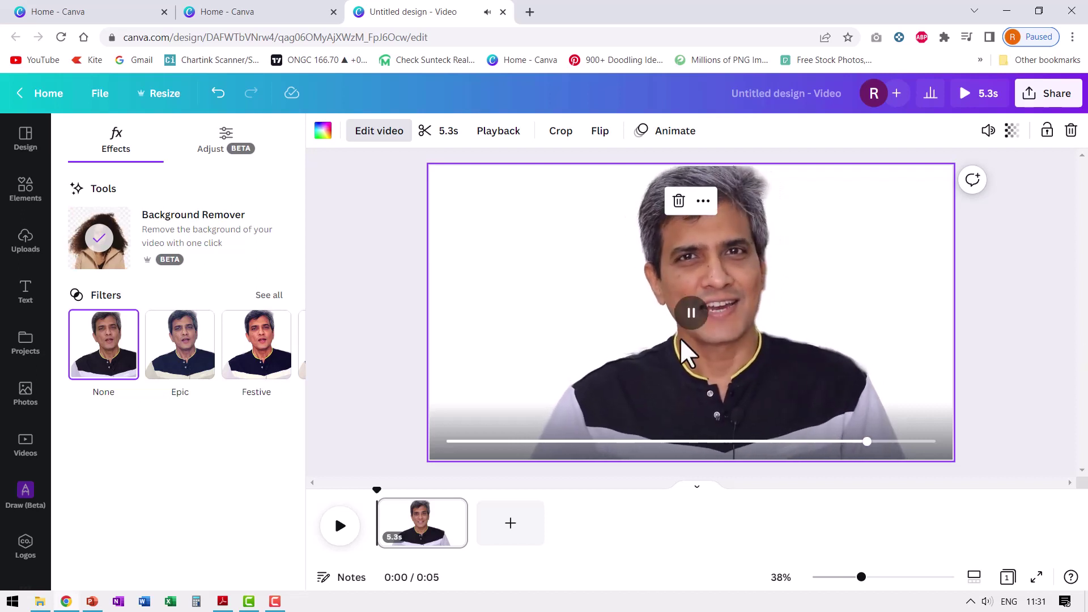
left_click(691, 315)
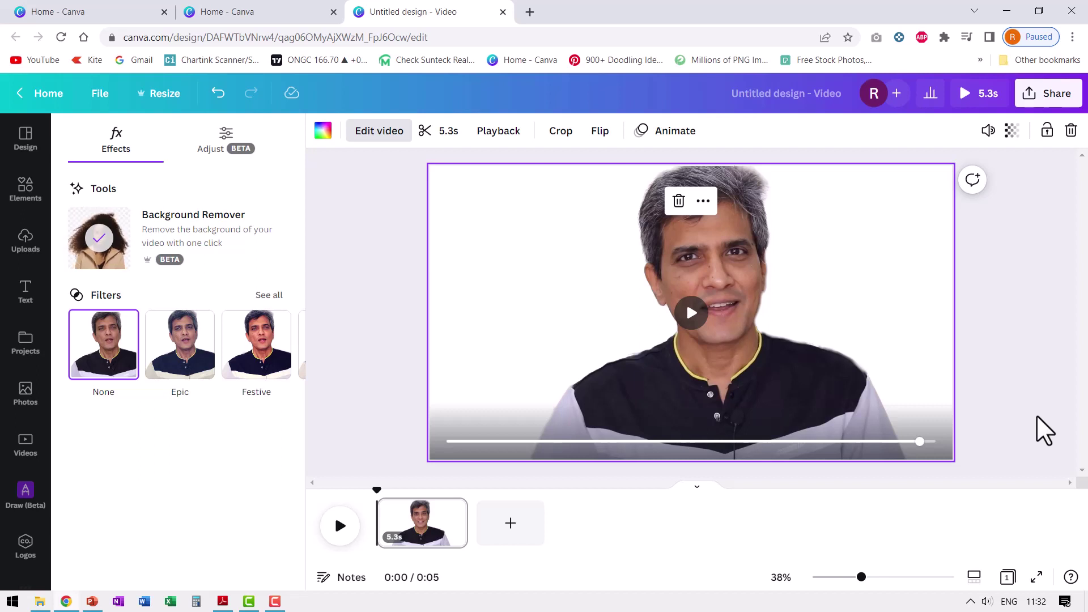
Step: Undo the last change, detach the speaker video from the page background, and move it down-right
key("ctrl+z")
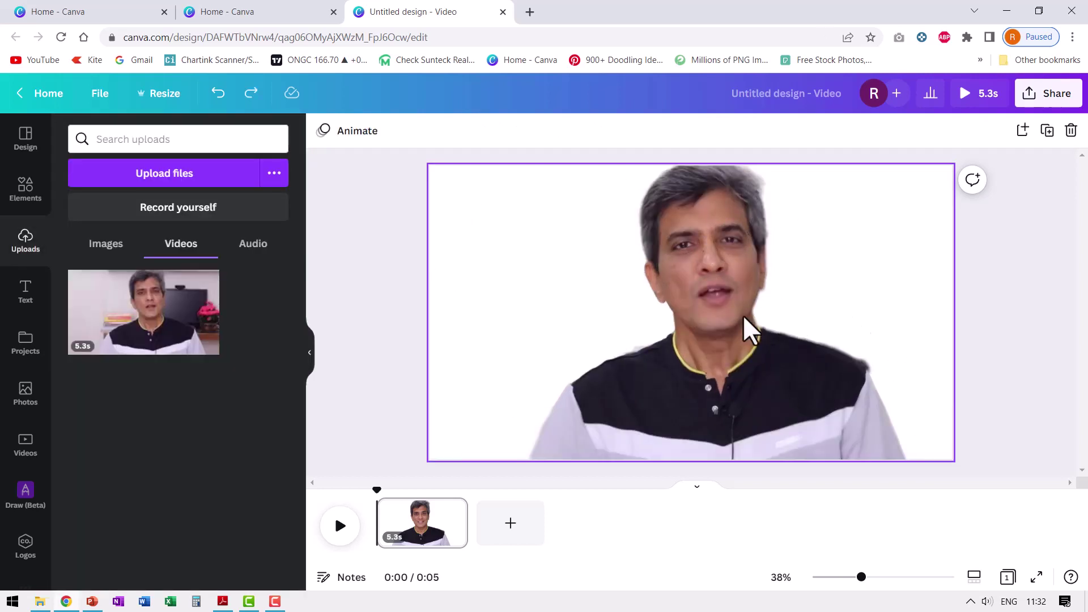
right_click(742, 296)
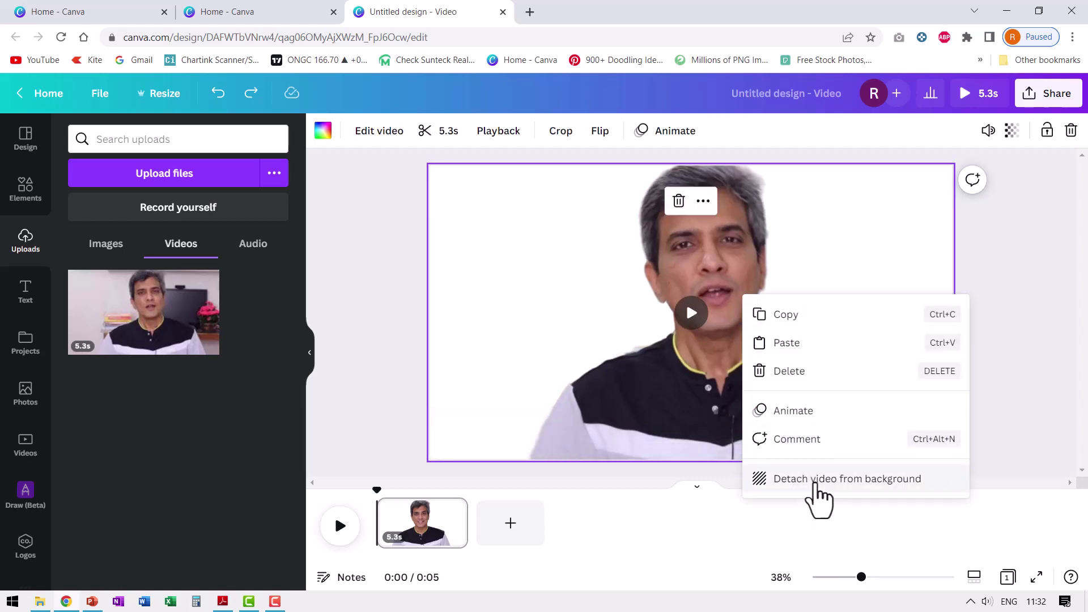
left_click(819, 480)
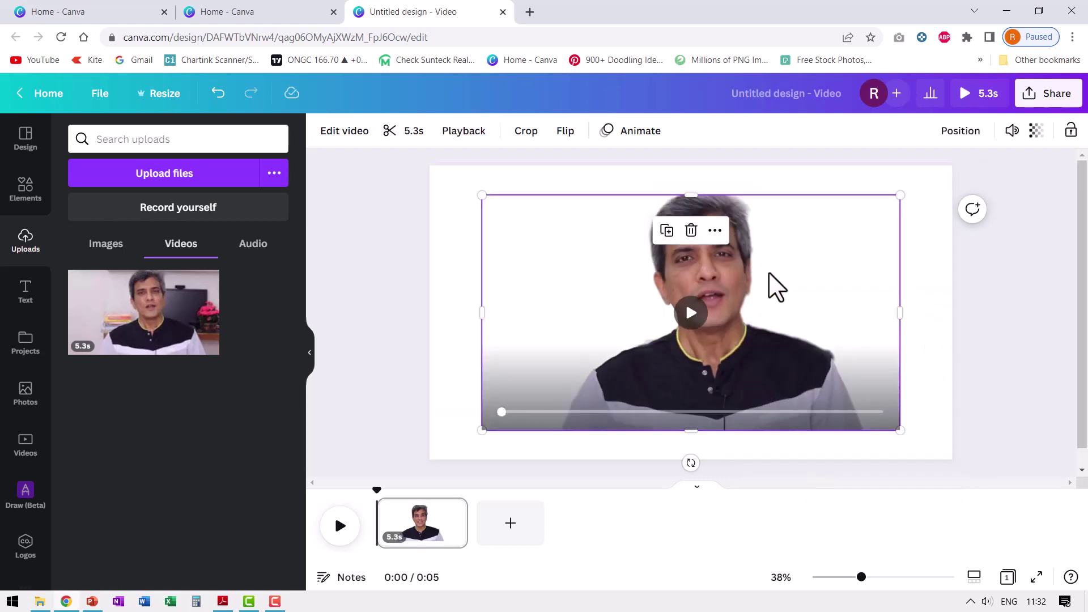
left_click_drag(742, 282, 784, 304)
left_click(989, 315)
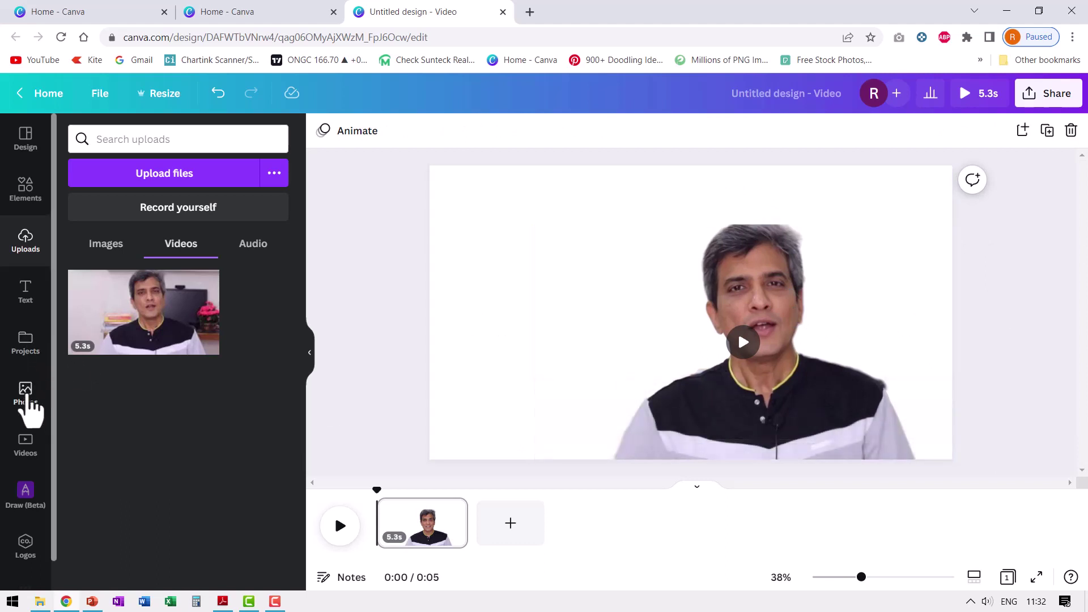
Step: Search stock photos for 'Boardroom' and add the first result to the page
left_click(26, 402)
left_click(120, 142)
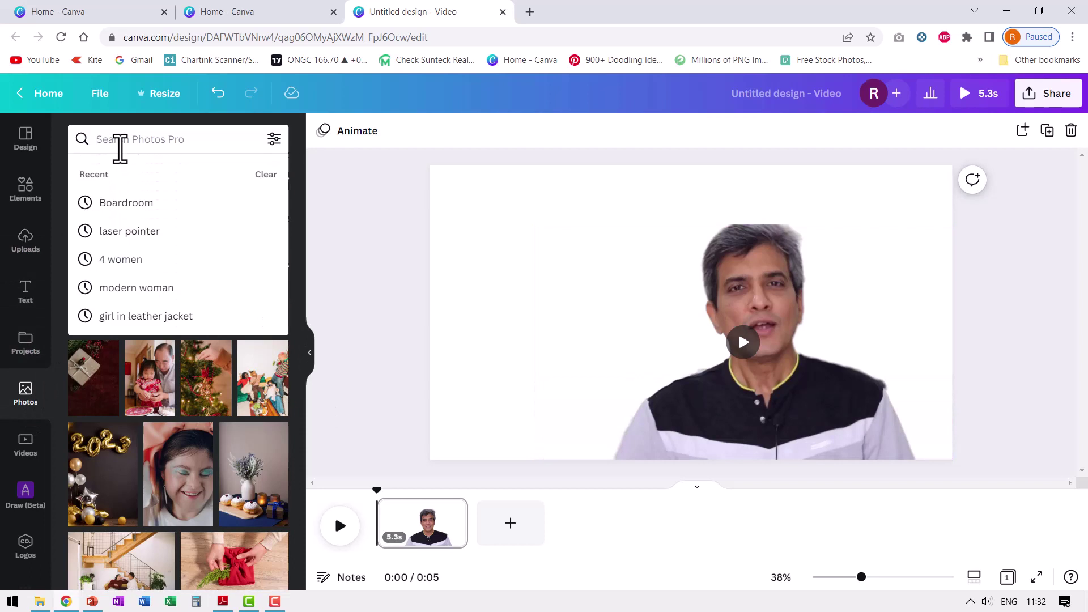
left_click(139, 205)
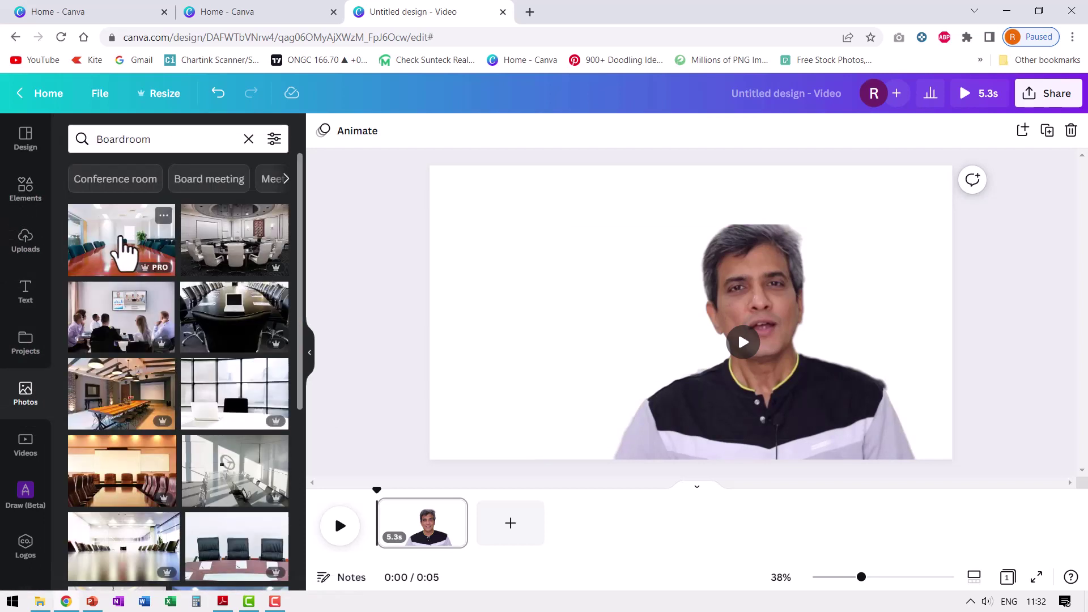
left_click_drag(117, 242, 465, 215)
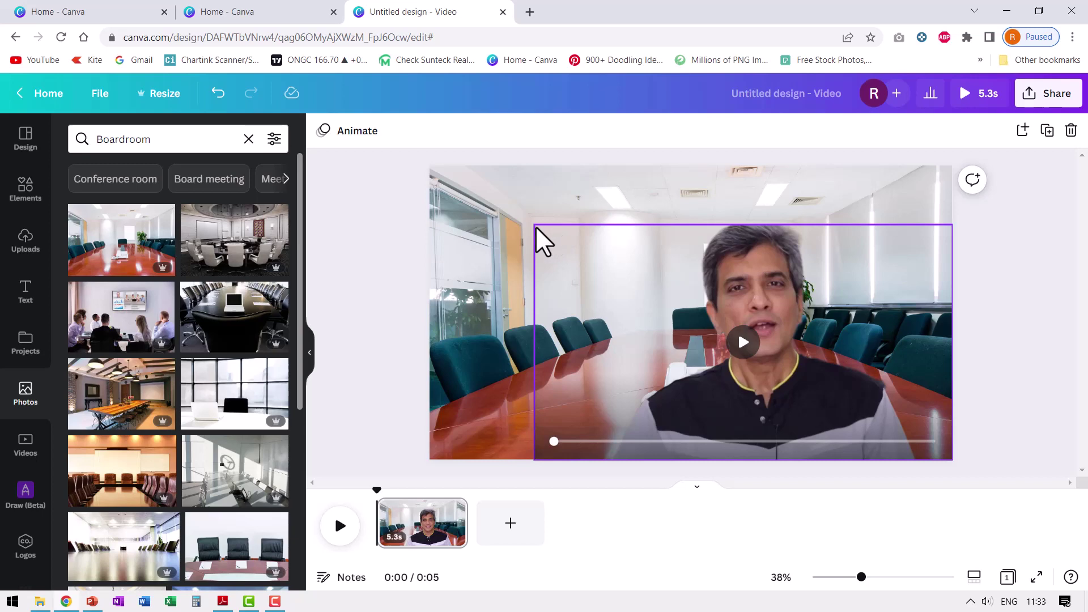
Step: Enlarge the presenter video to fill the page, then play and pause it to check
left_click(649, 293)
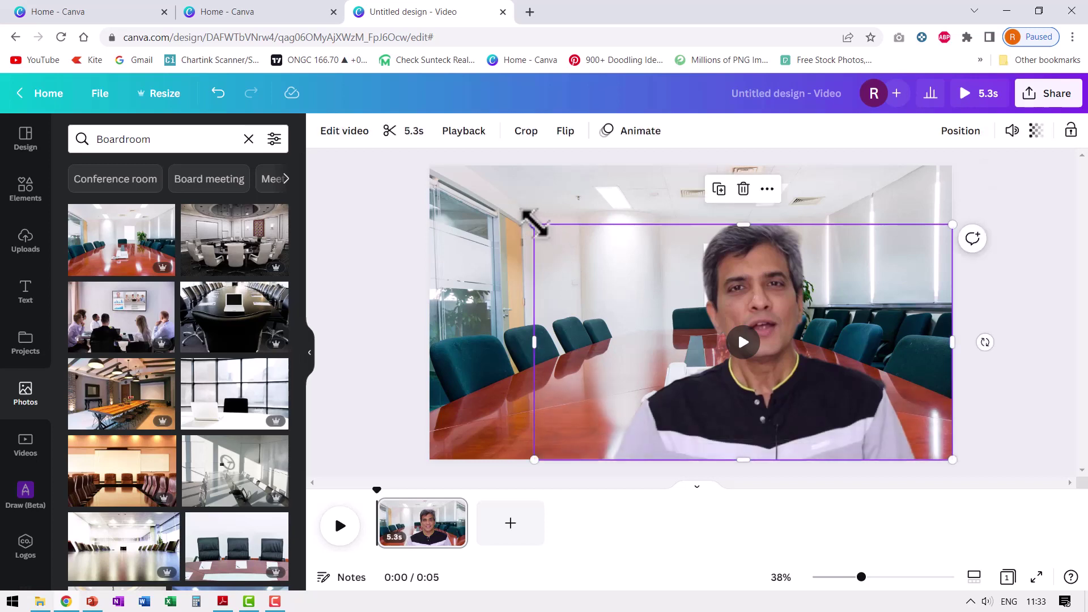
left_click_drag(527, 216, 423, 163)
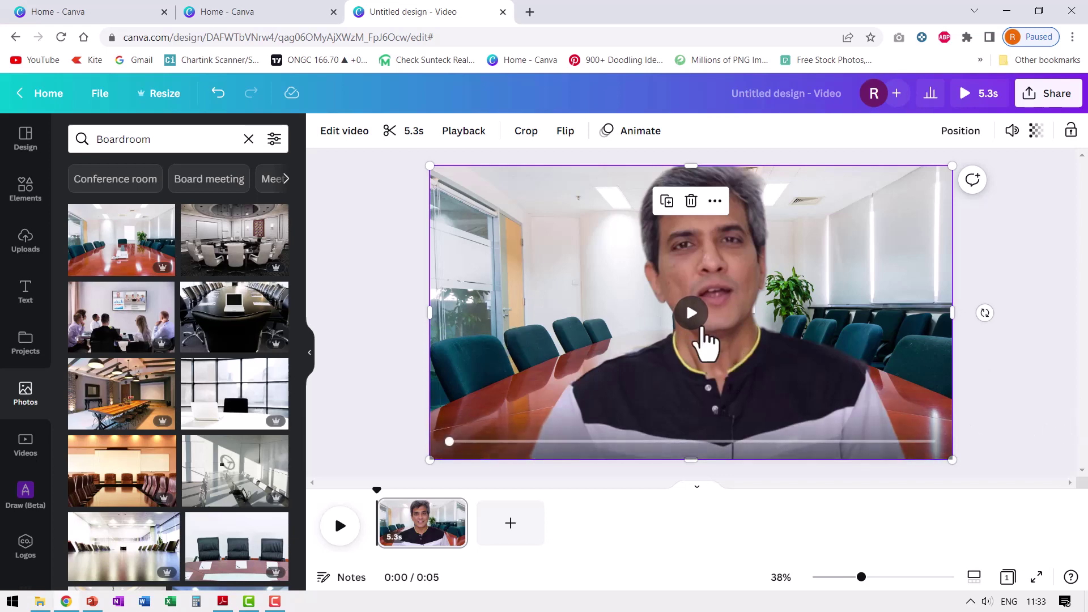
left_click(693, 324)
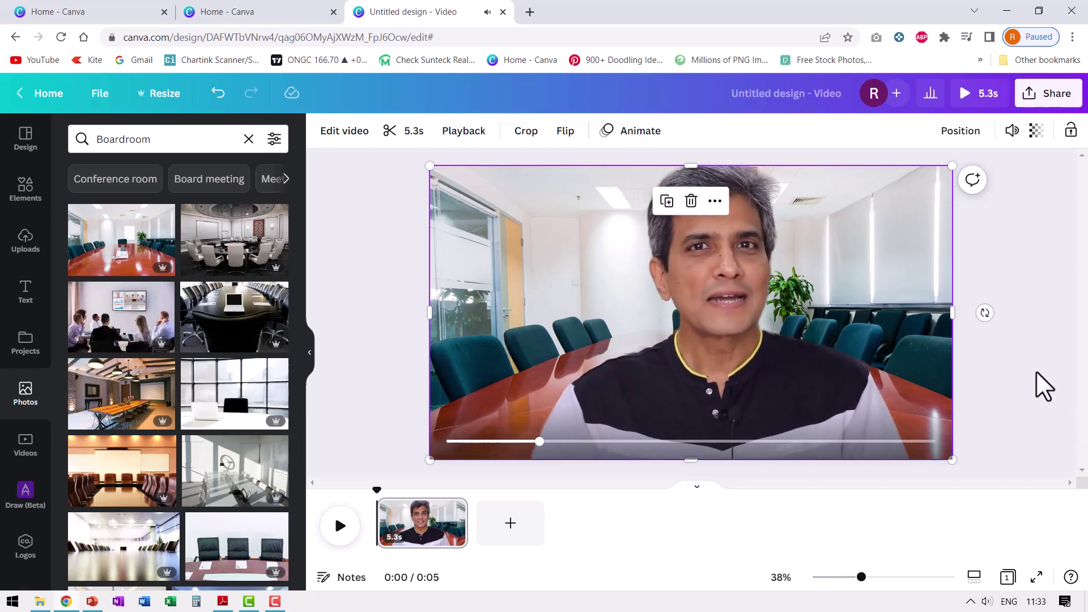
left_click(687, 335)
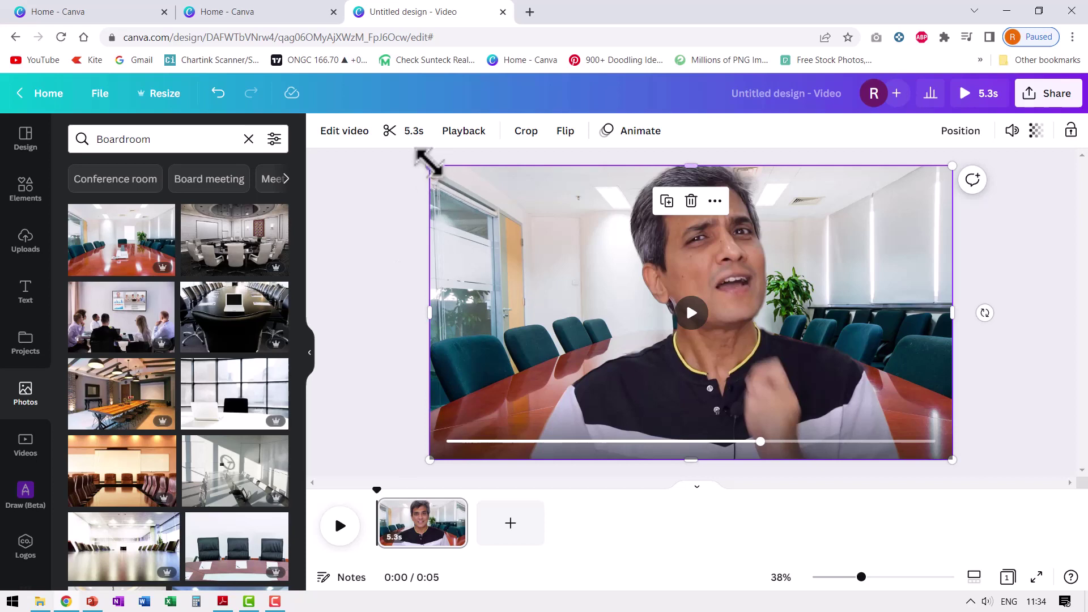
Step: Delete the boardroom photo and search stock videos for 'boardroom', scrolling through the results
left_click_drag(429, 166, 489, 198)
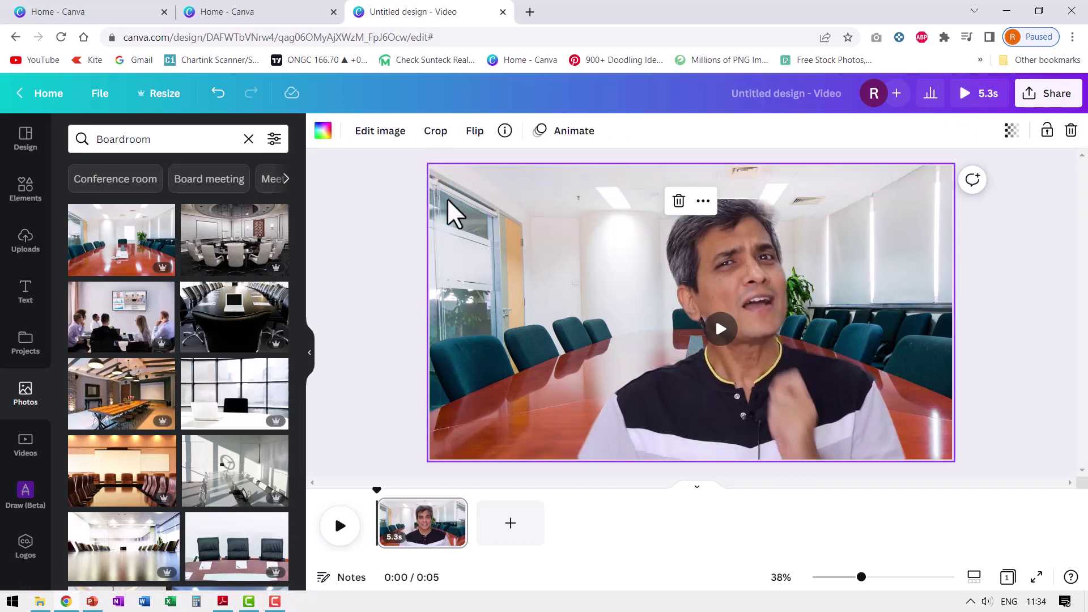
key("Delete")
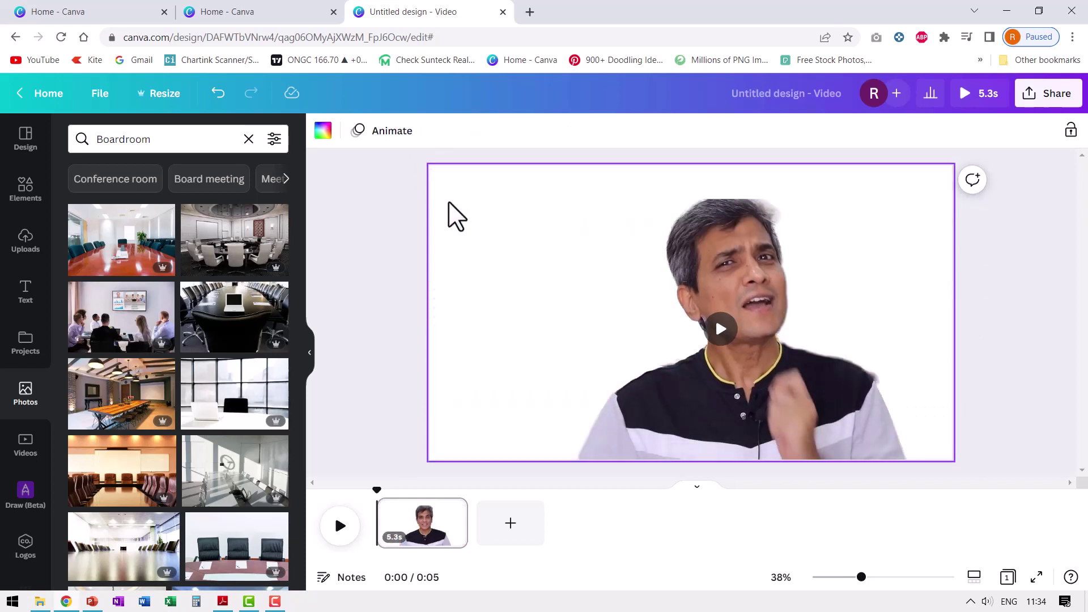
left_click(25, 445)
left_click(136, 139)
type("boardroom")
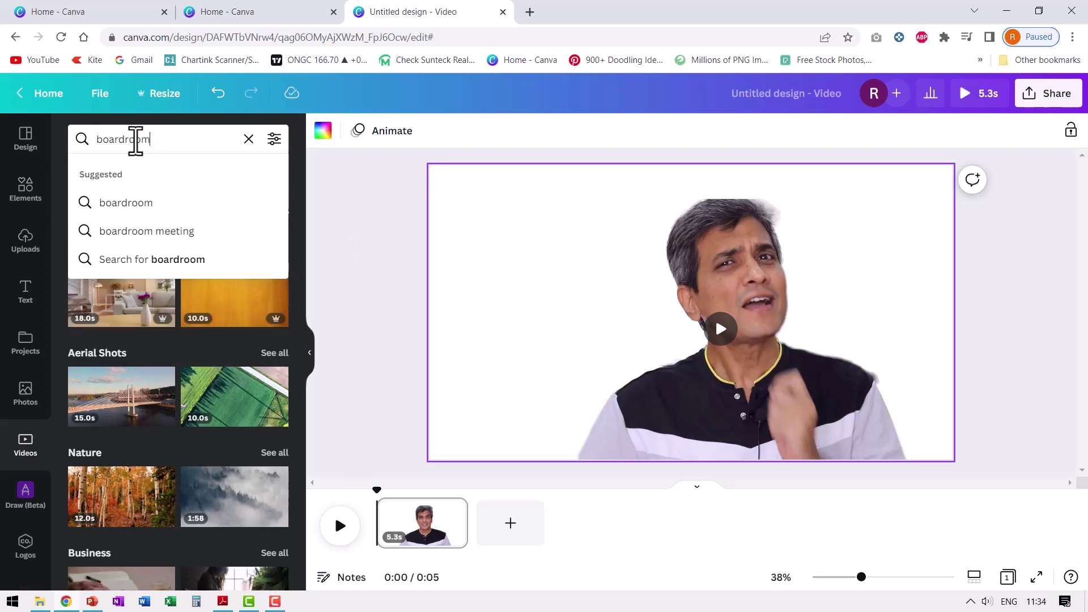
key("Return")
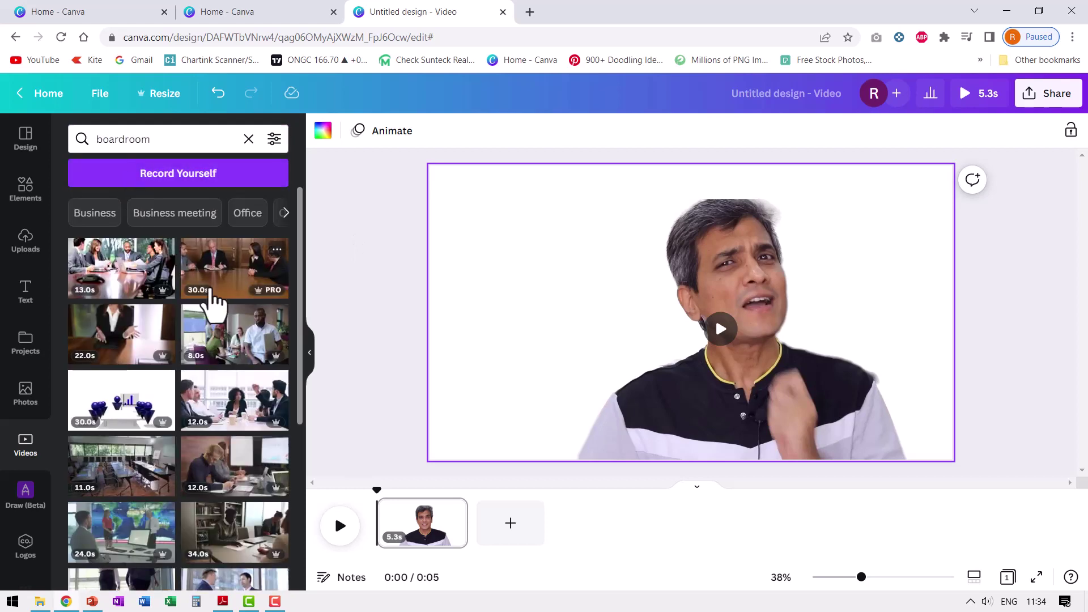
scroll(252, 331, "down", 10)
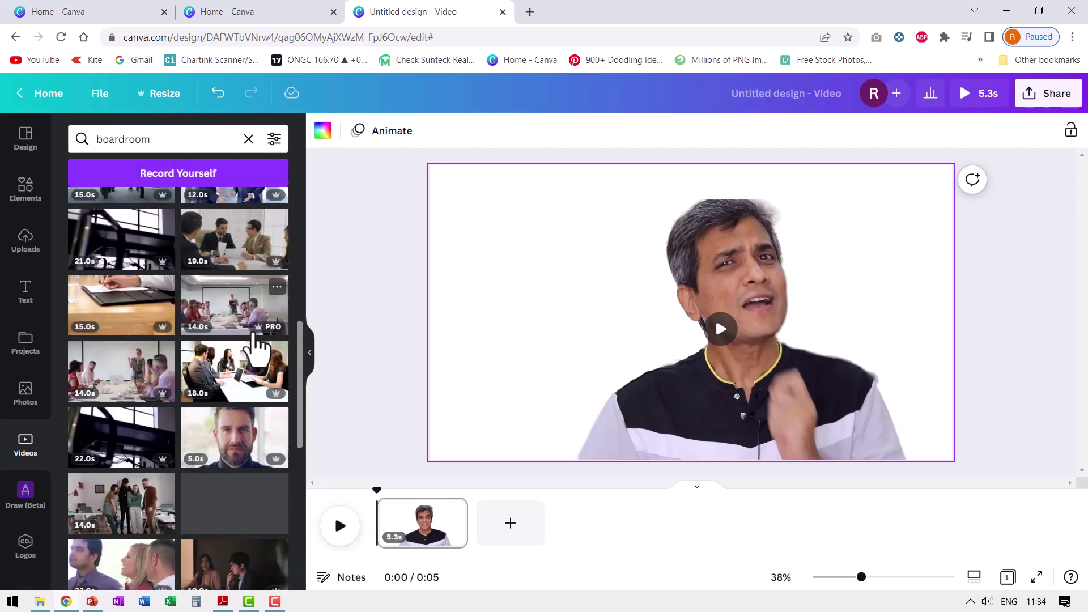
scroll(255, 368, "down", 6)
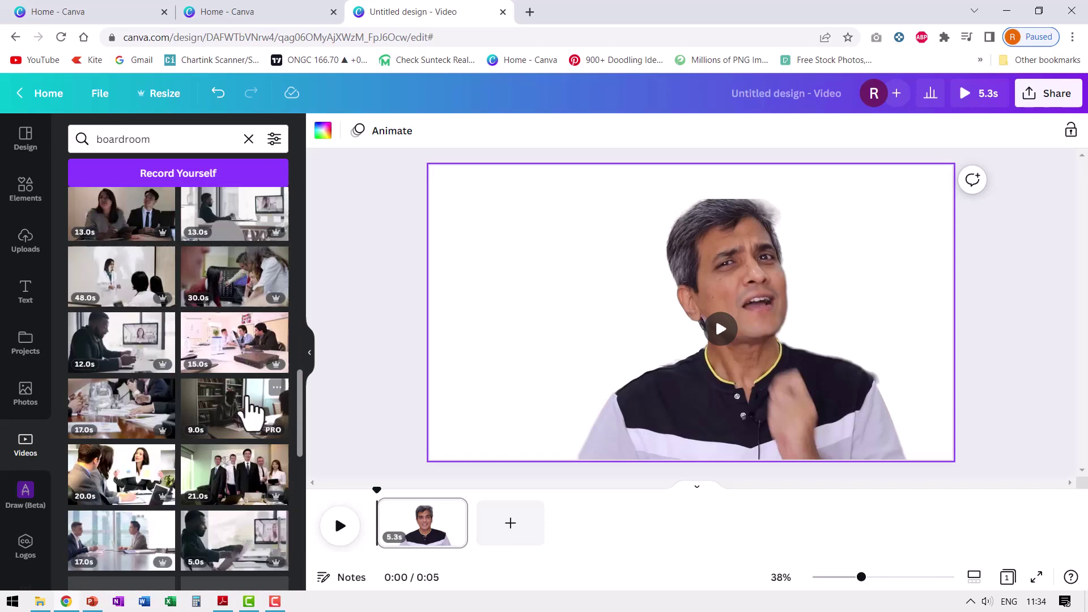
scroll(249, 411, "down", 8)
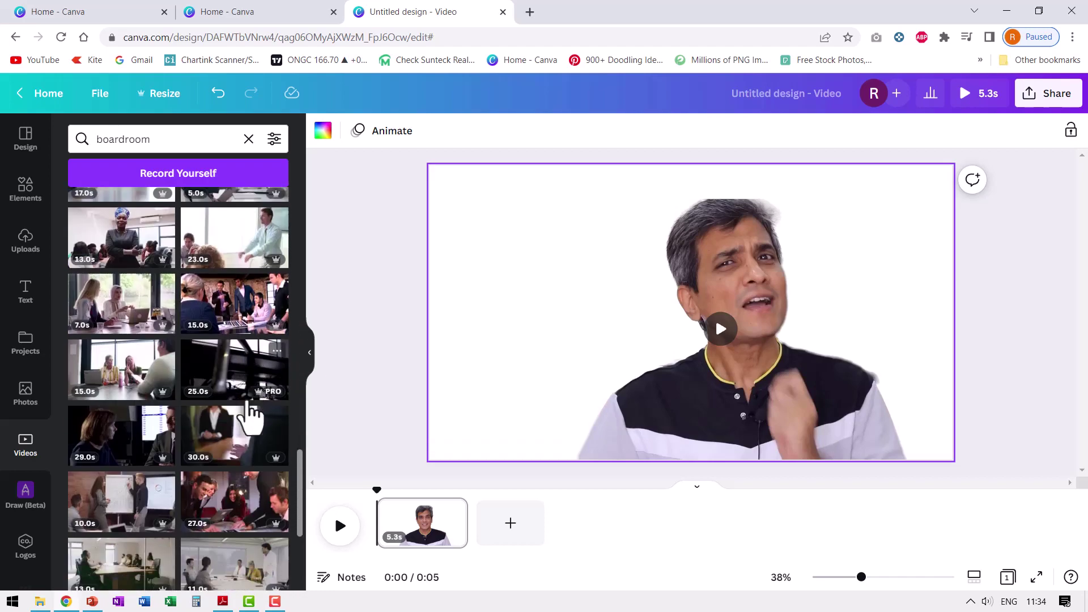
scroll(247, 408, "down", 2)
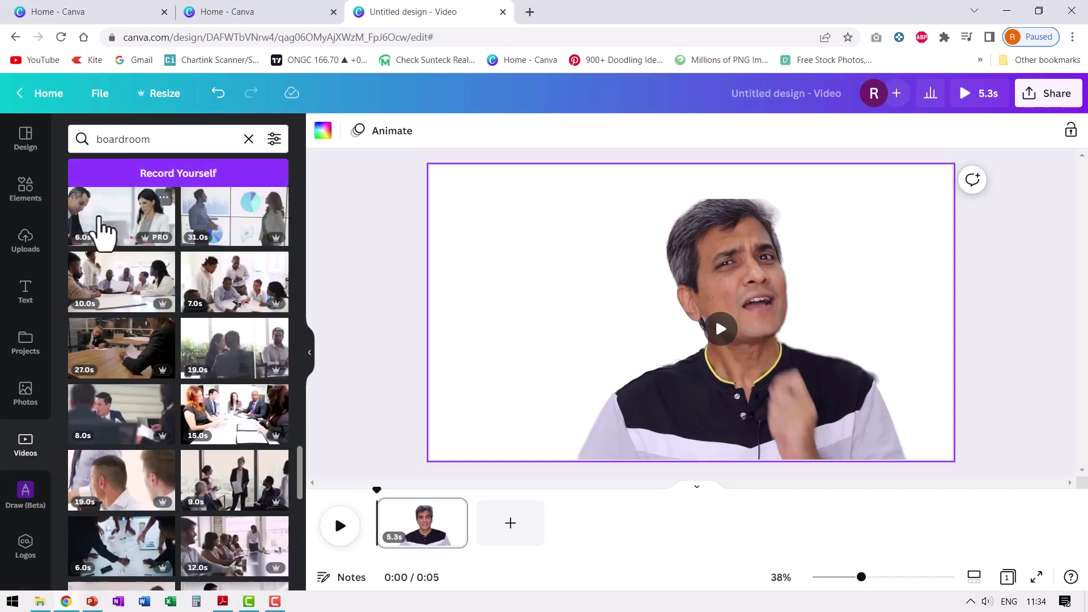
scroll(122, 294, "down", 2)
Step: Set the 6.0s boardroom meeting clip as the background and nudge the presenter slightly right
left_click_drag(121, 294, 439, 221)
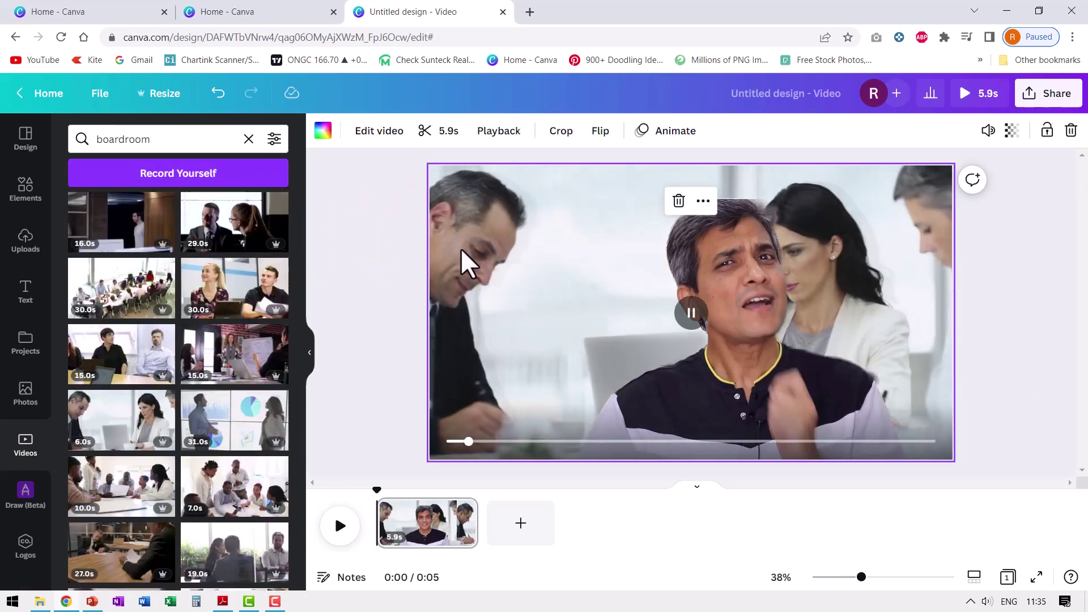
left_click(729, 286)
left_click_drag(763, 301, 788, 304)
left_click(1014, 298)
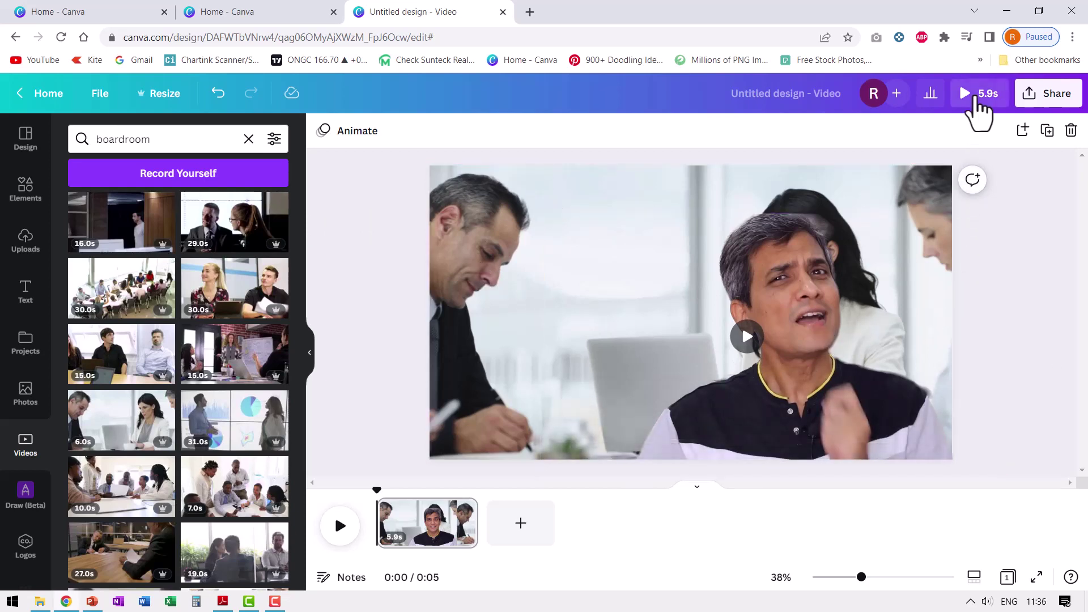
Step: Play the 5.9s design full screen, pause it, and close the preview
left_click(973, 105)
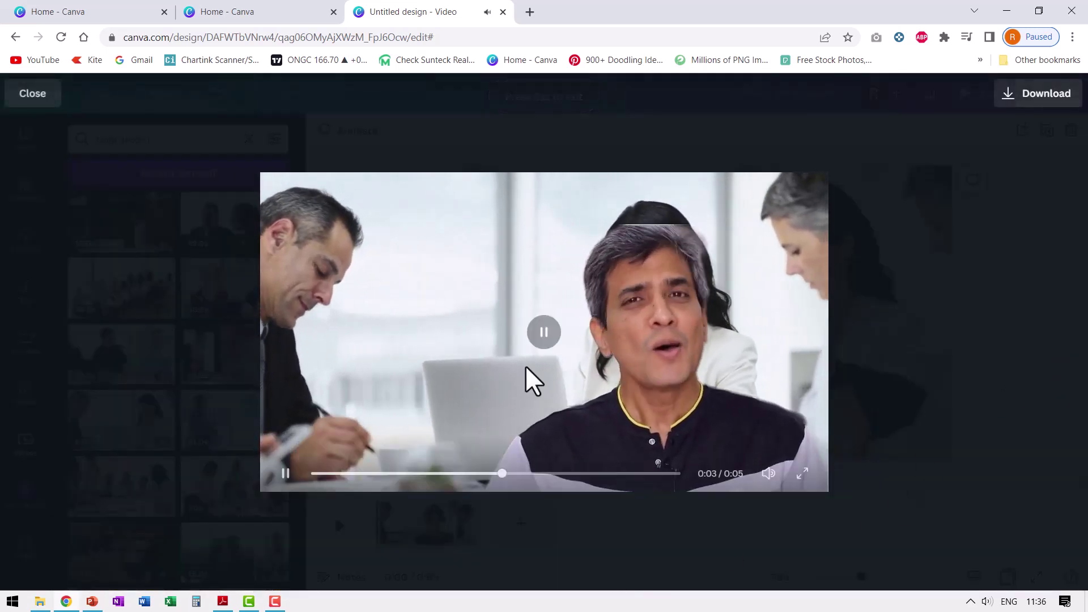
left_click(542, 334)
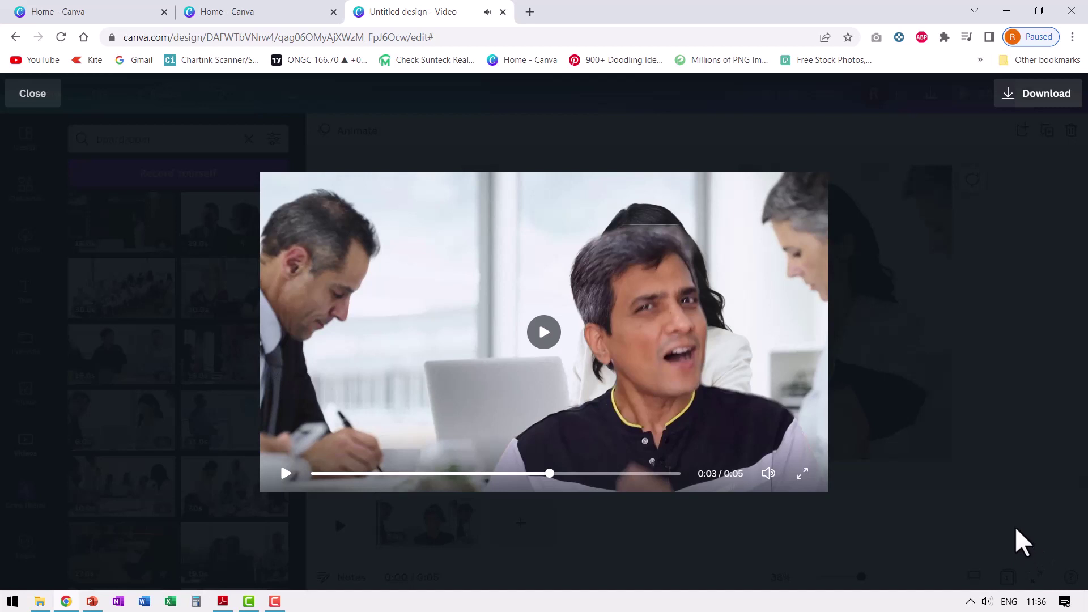
left_click(1014, 526)
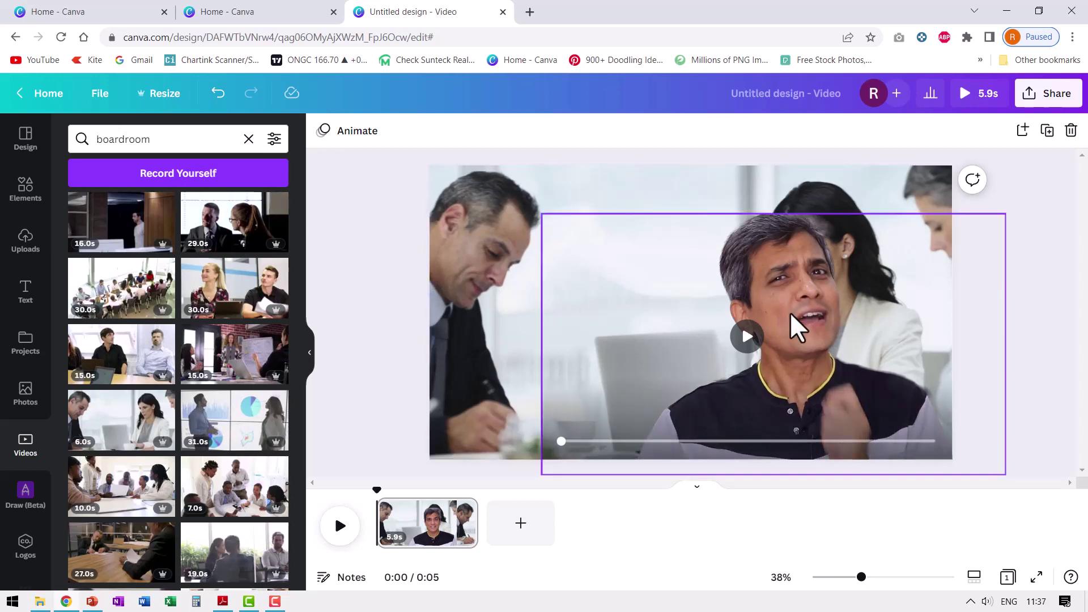
Step: Resize the presenter video to about 1006×566, tucked into the bottom-right corner
left_click(742, 274)
left_click_drag(543, 216, 732, 323)
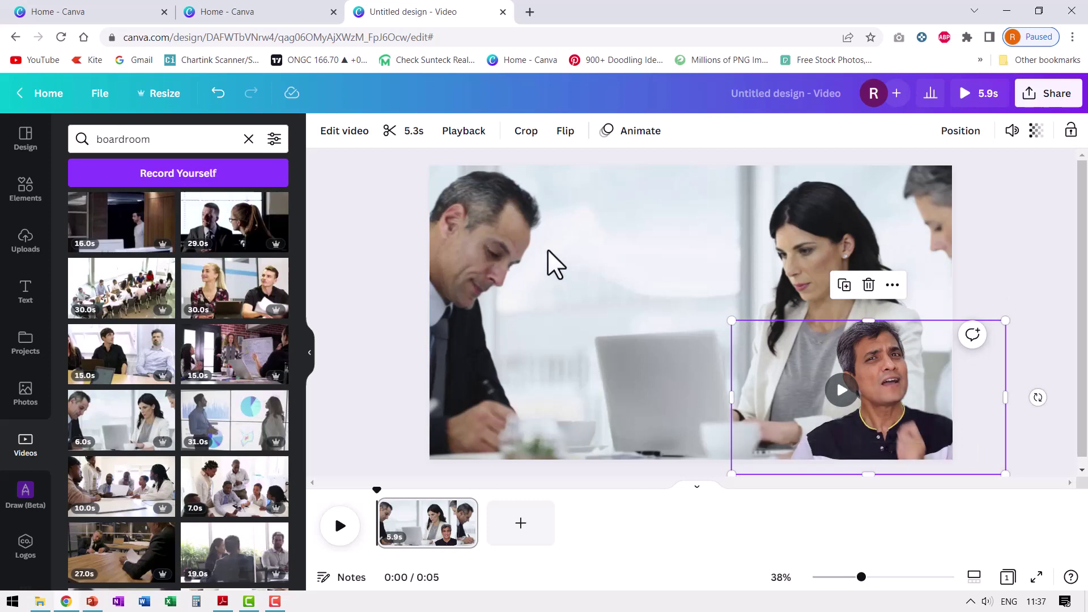
mouse_move(932, 423)
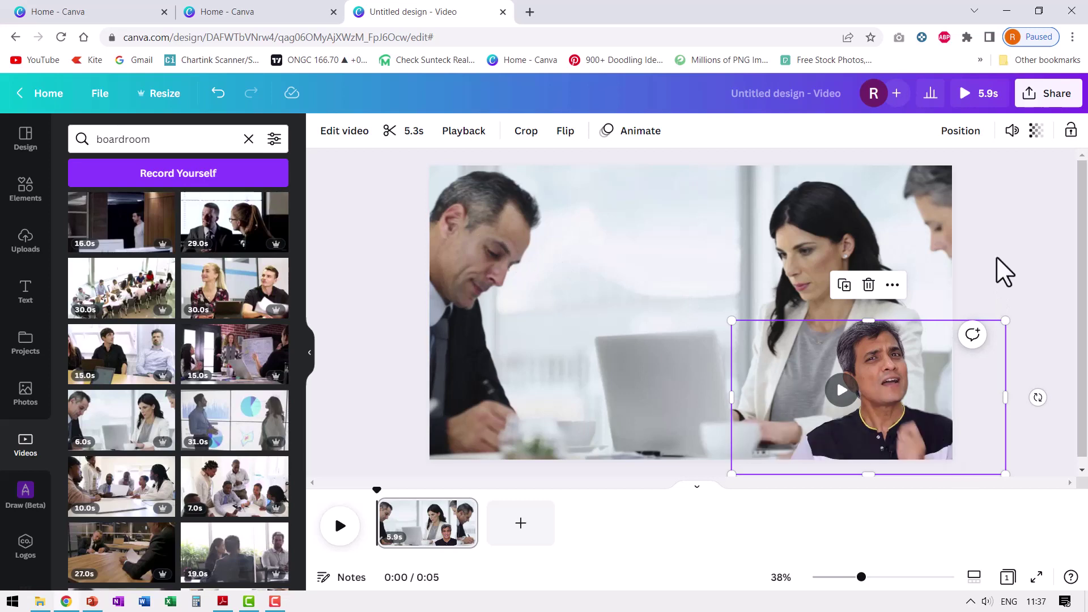